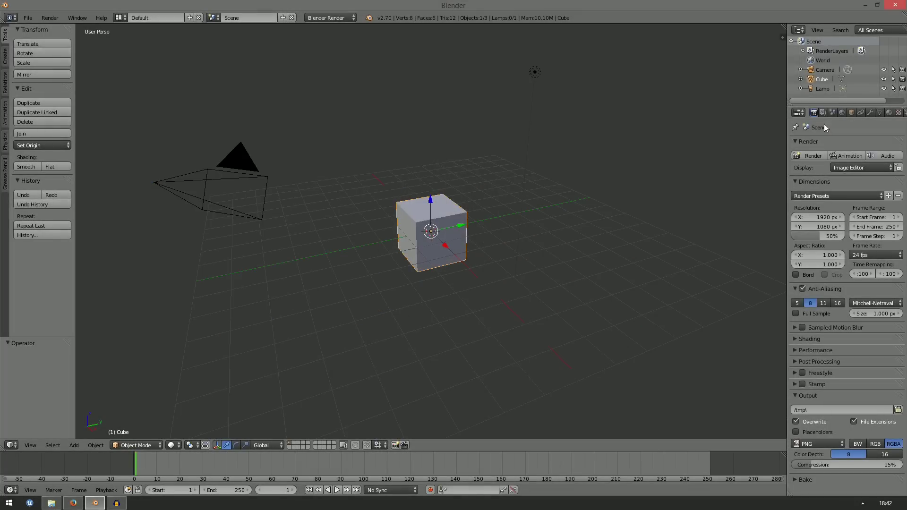
- Set the scene to metric units with a unit scale of 0.01
{"action": "left_click", "coordinate": [833, 112]}
{"action": "left_click", "coordinate": [845, 207]}
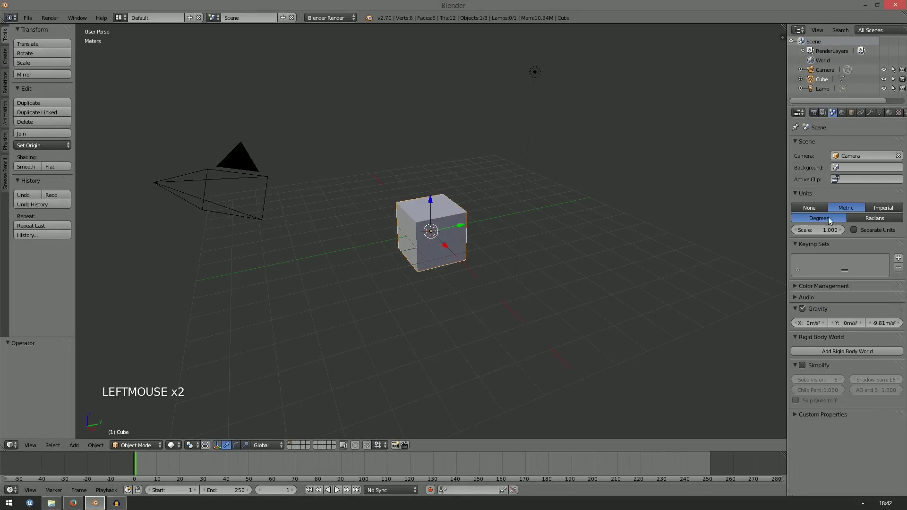
{"action": "left_click", "coordinate": [827, 230]}
{"action": "type", "text": "0.01"}
{"action": "key", "text": "Return"}
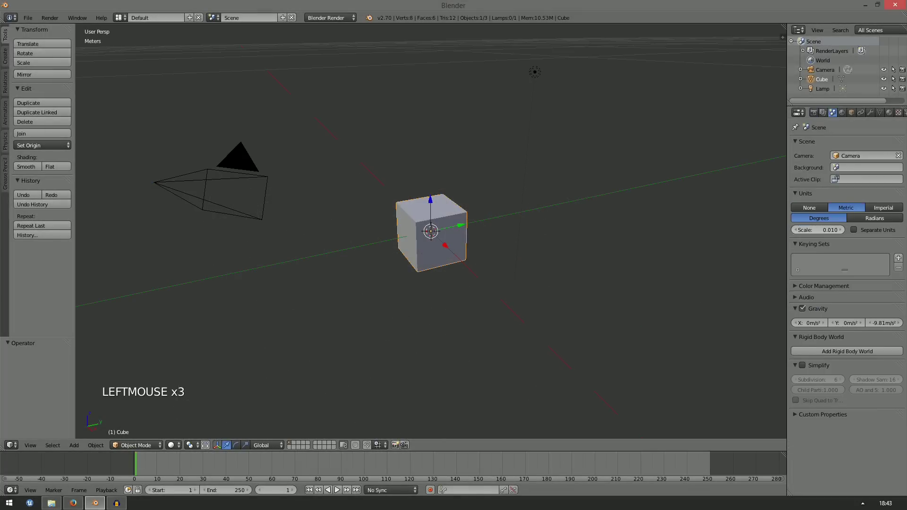
- Extend the viewport's View Clip End to 500m in the sidebar
{"action": "key", "text": "n"}
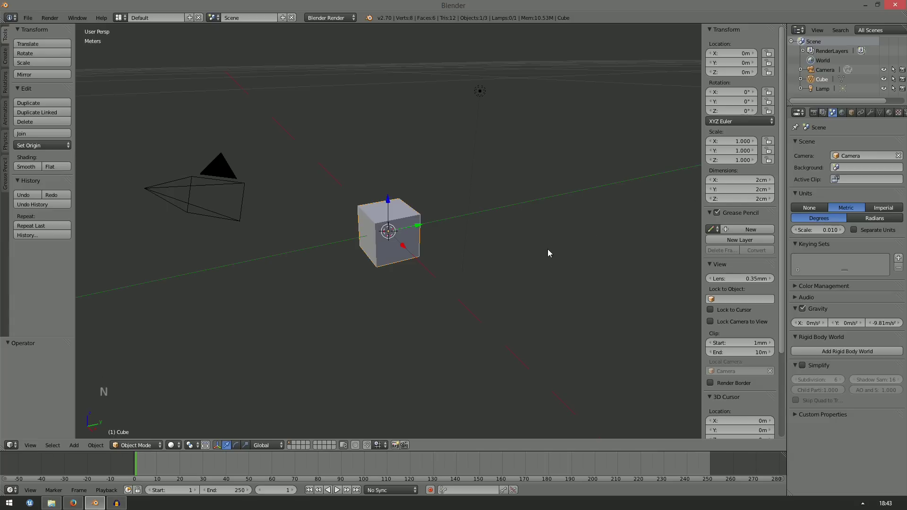
{"action": "scroll", "coordinate": [469, 272], "scroll_direction": "down", "scroll_amount": 20}
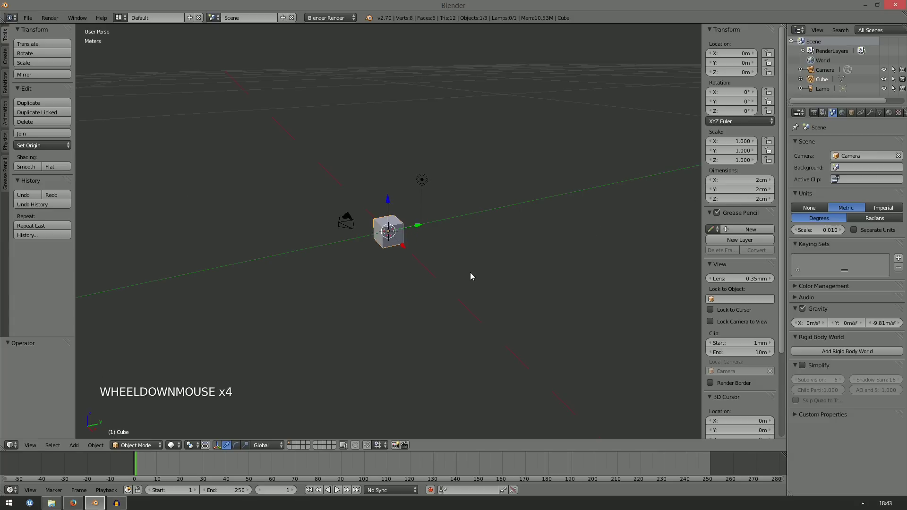
{"action": "left_click", "coordinate": [741, 353]}
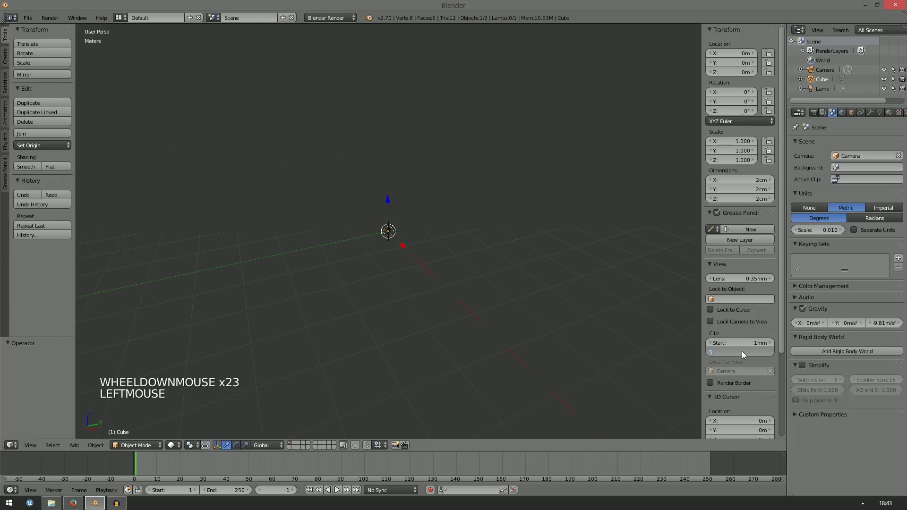
{"action": "key", "text": "KP_0"}
{"action": "key", "text": "Return"}
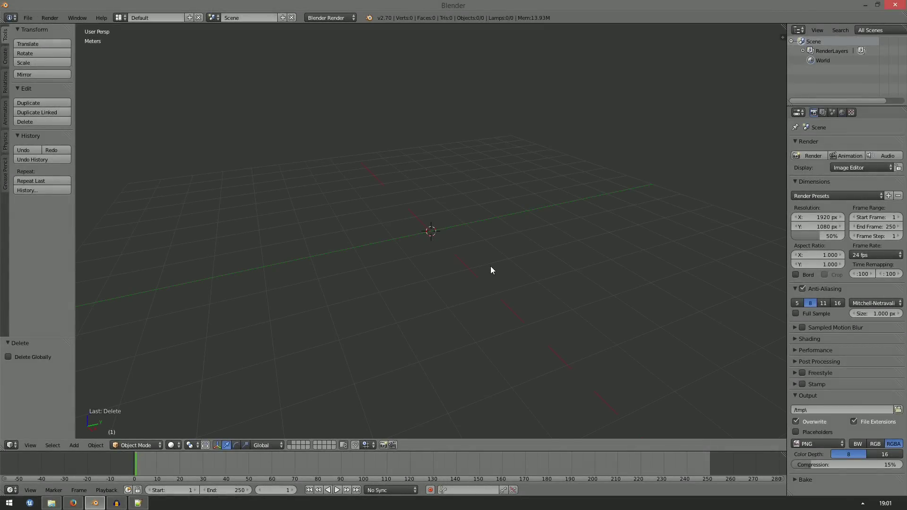
- Add a Suzanne monkey head, rotate it 90° about Z, and apply the rotation
{"action": "key", "text": "space"}
{"action": "key", "text": "Return"}
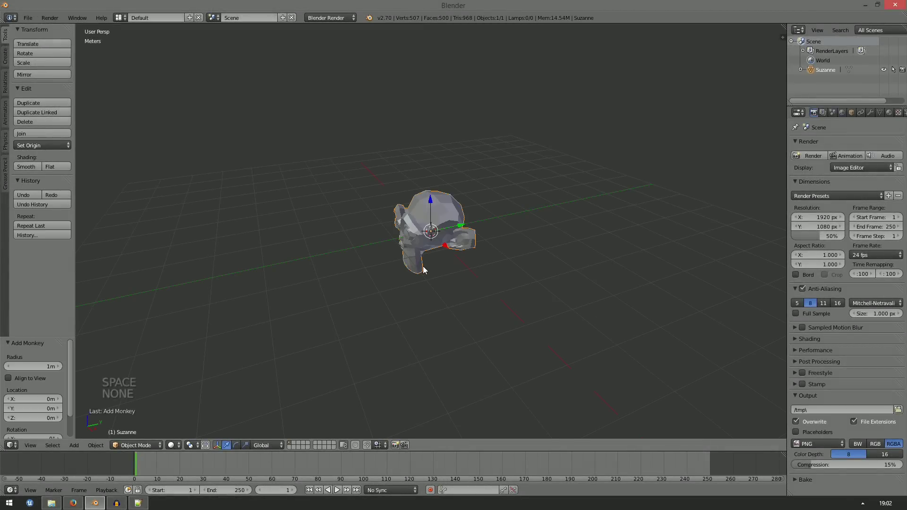
{"action": "type", "text": "rz"}
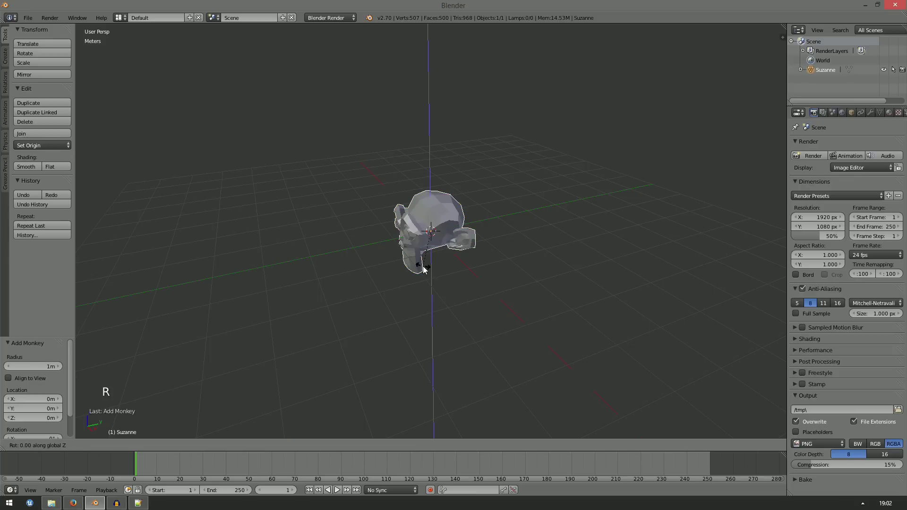
{"action": "type", "text": "90"}
{"action": "key", "text": "Return"}
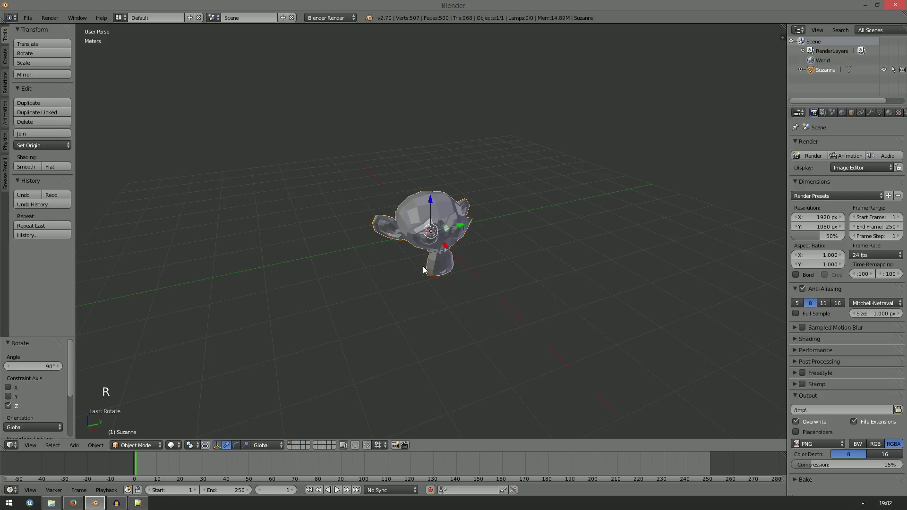
{"action": "key", "text": "ctrl+a"}
{"action": "left_click", "coordinate": [503, 282]}
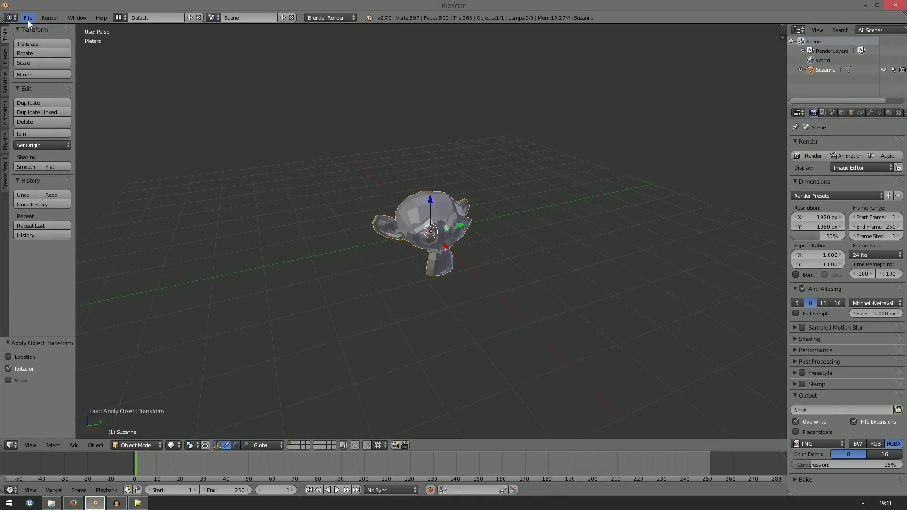
- Check the export formats, then enable the Autodesk FBX add-on and save user settings
{"action": "left_click", "coordinate": [27, 19]}
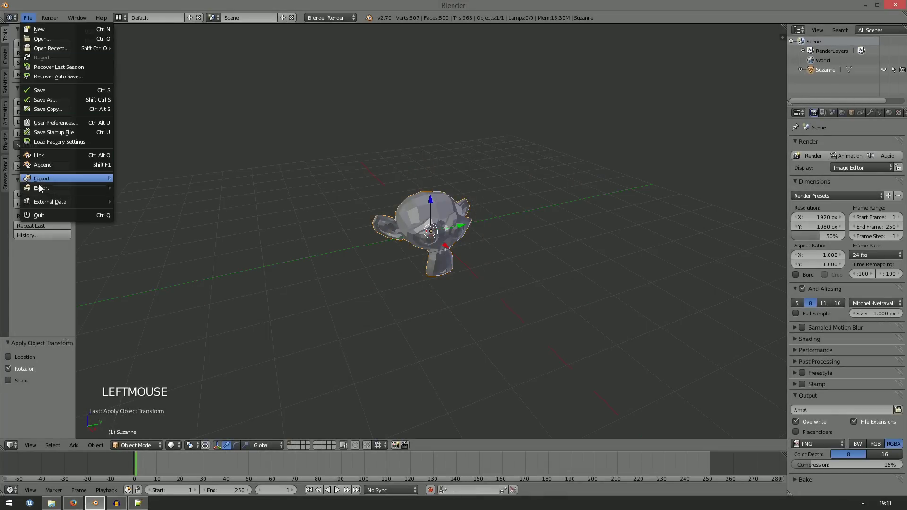
{"action": "mouse_move", "coordinate": [40, 189]}
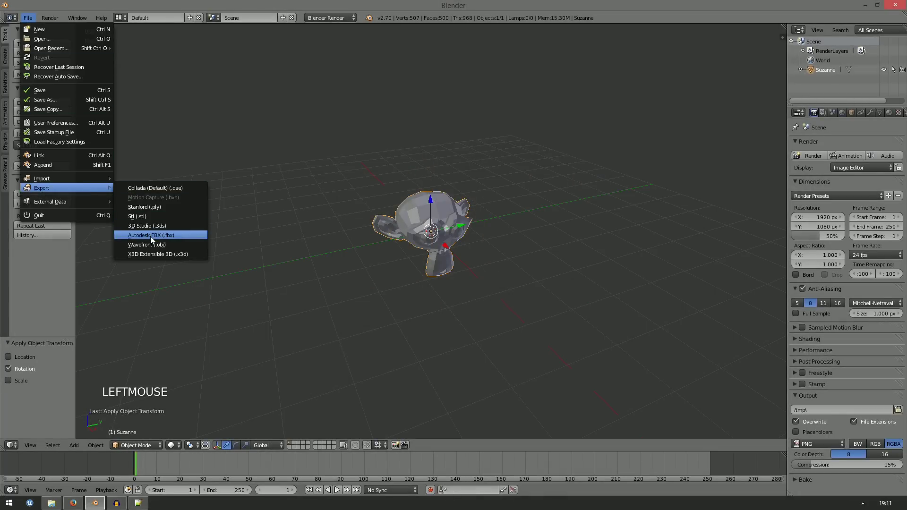
{"action": "left_click", "coordinate": [63, 124]}
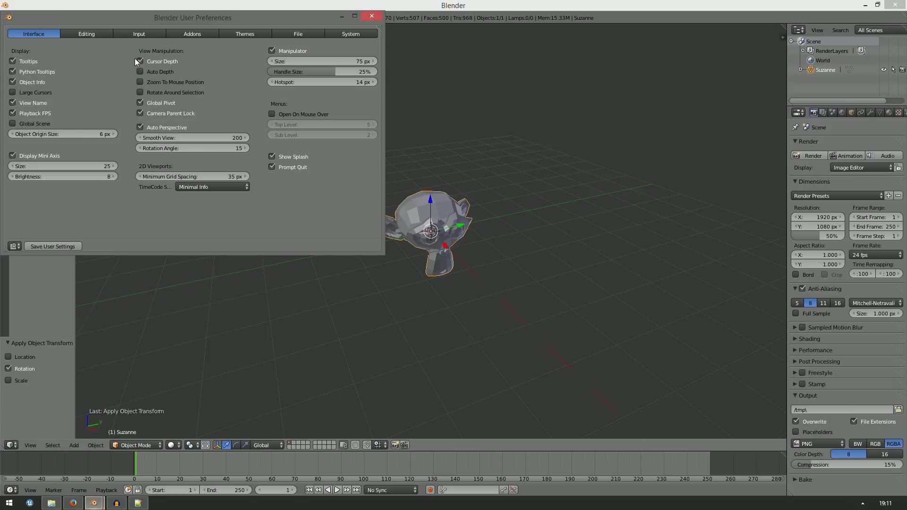
{"action": "left_click", "coordinate": [183, 33]}
{"action": "left_click", "coordinate": [48, 52]}
{"action": "type", "text": "fbx"}
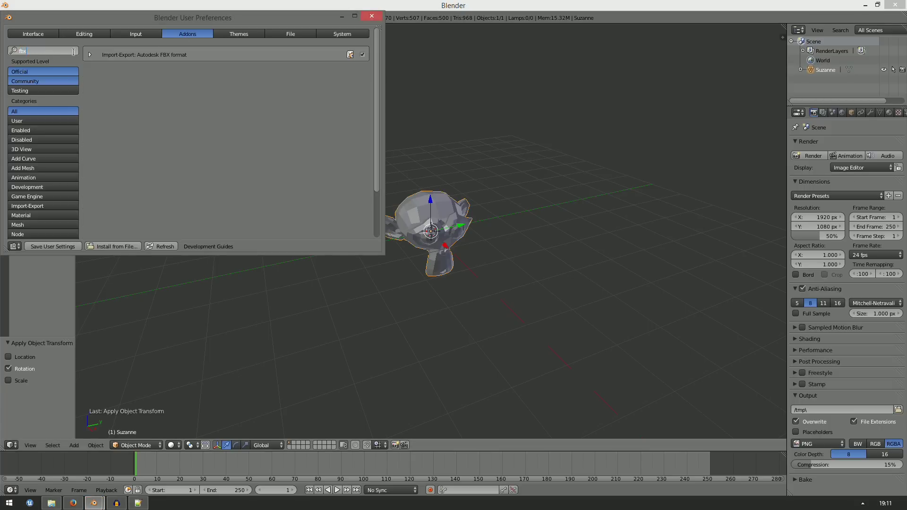
{"action": "left_click", "coordinate": [362, 55]}
{"action": "left_click", "coordinate": [55, 246]}
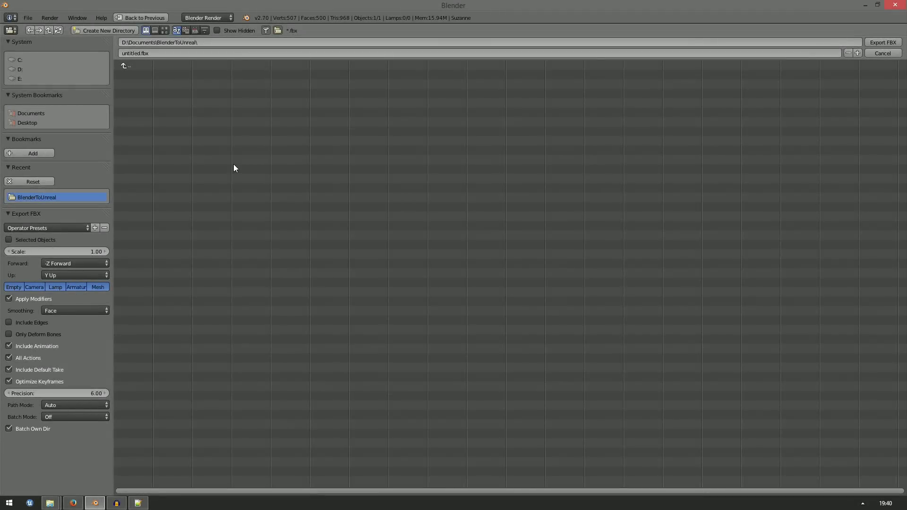
- Set the FBX export to Selected Objects only, scale 1.00, with only Mesh object types
{"action": "left_click", "coordinate": [9, 240]}
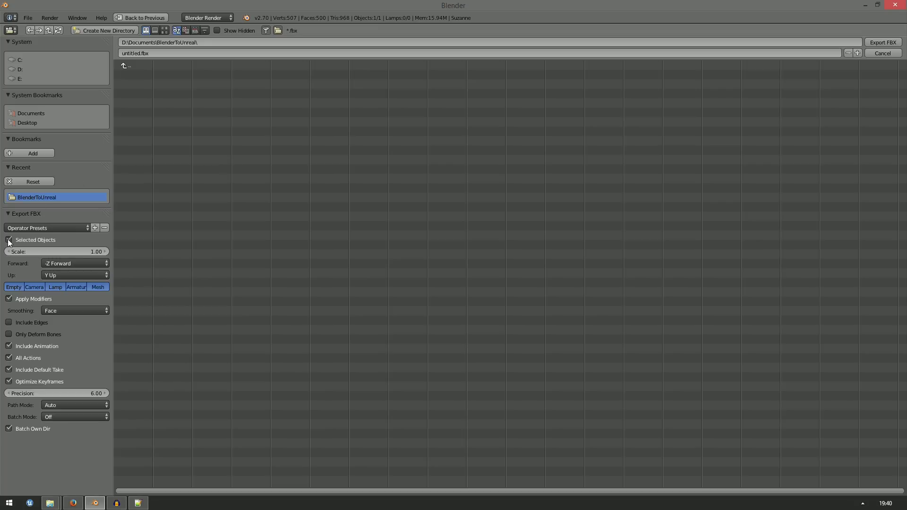
{"action": "left_click", "coordinate": [87, 253]}
{"action": "type", "text": "2"}
{"action": "key", "text": "Return"}
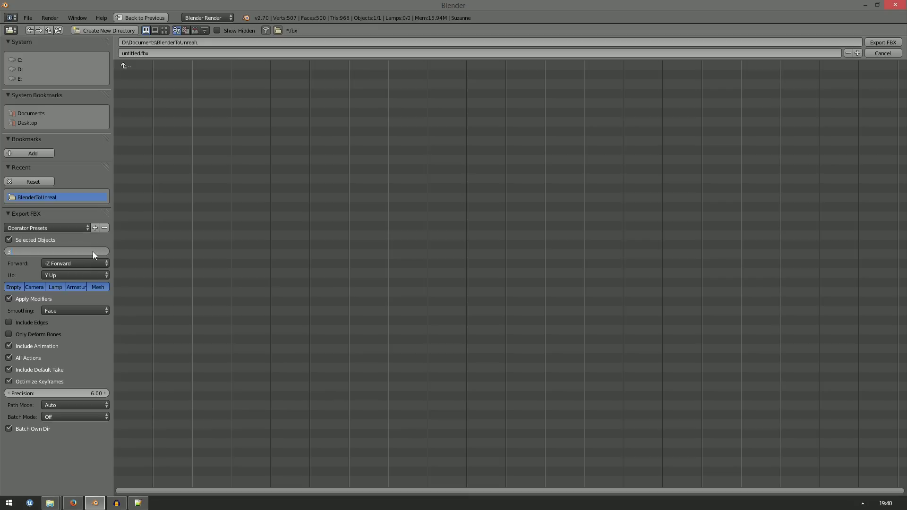
{"action": "left_click", "coordinate": [92, 252]}
{"action": "type", "text": "1"}
{"action": "key", "text": "Return"}
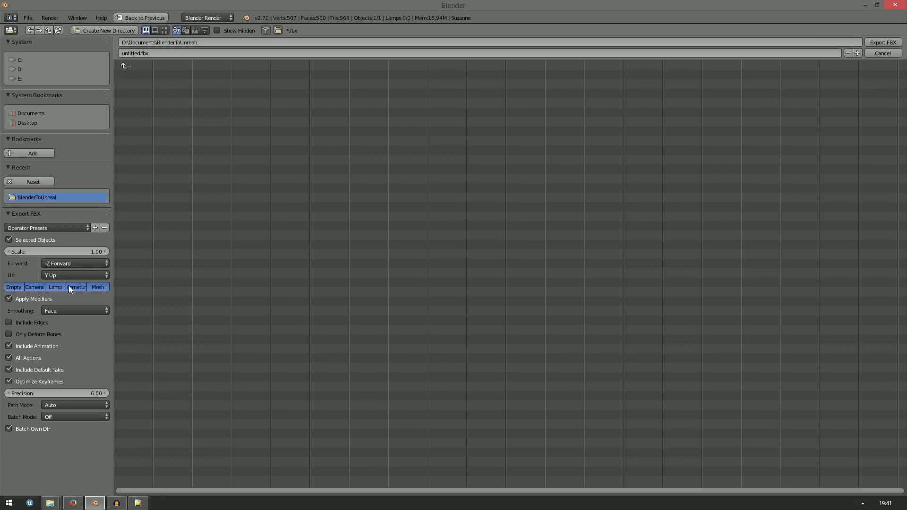
{"action": "left_click", "coordinate": [98, 287]}
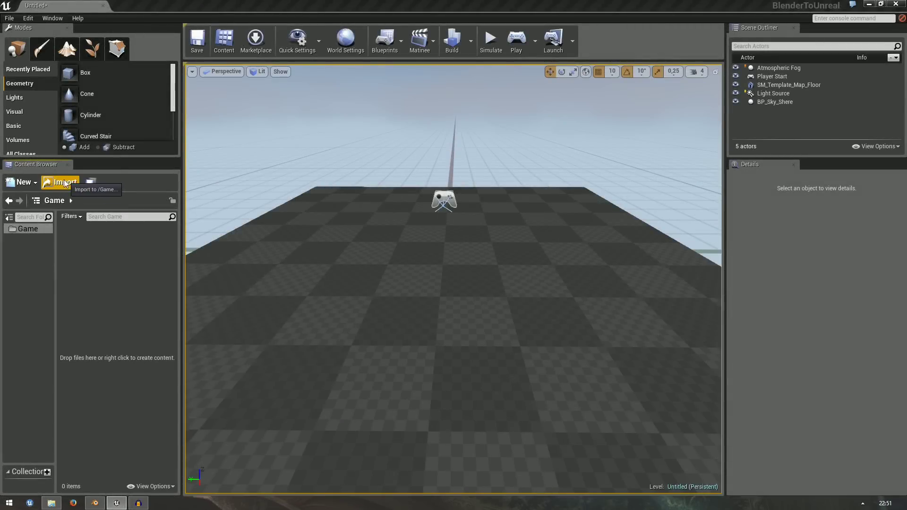
- Import suzanne.fbx as a static mesh and open it in the static mesh editor
{"action": "left_click", "coordinate": [52, 503]}
{"action": "left_click_drag", "start_coordinate": [478, 186], "coordinate": [169, 226]}
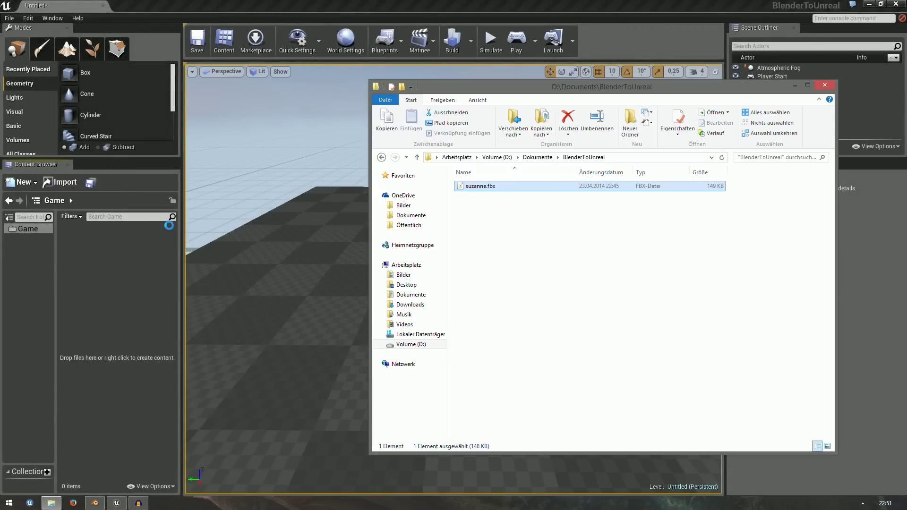
{"action": "left_click", "coordinate": [398, 4]}
{"action": "left_click", "coordinate": [409, 270]}
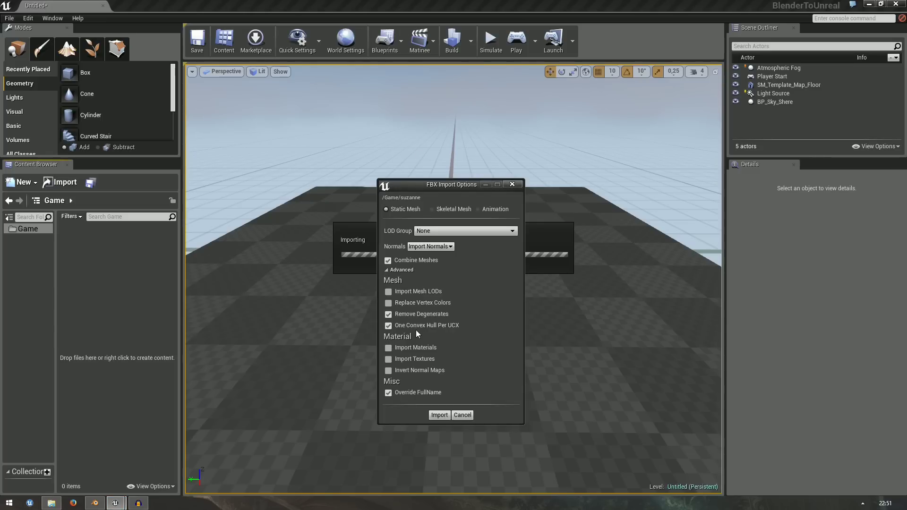
{"action": "left_click", "coordinate": [404, 272]}
{"action": "left_click", "coordinate": [438, 289]}
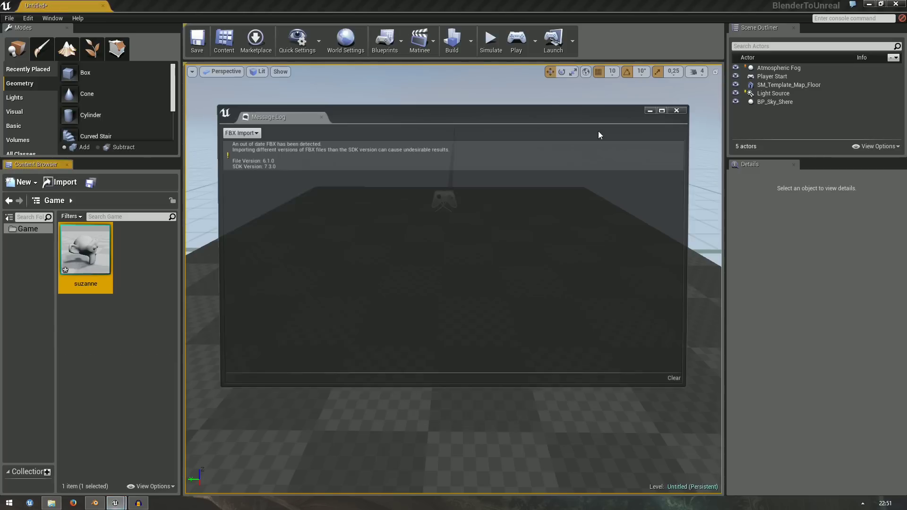
{"action": "left_click", "coordinate": [679, 110]}
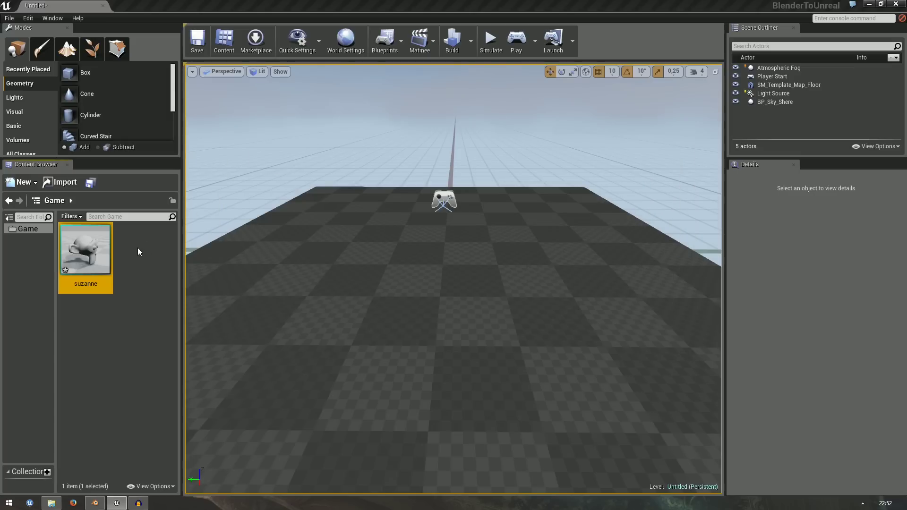
{"action": "mouse_move", "coordinate": [99, 244]}
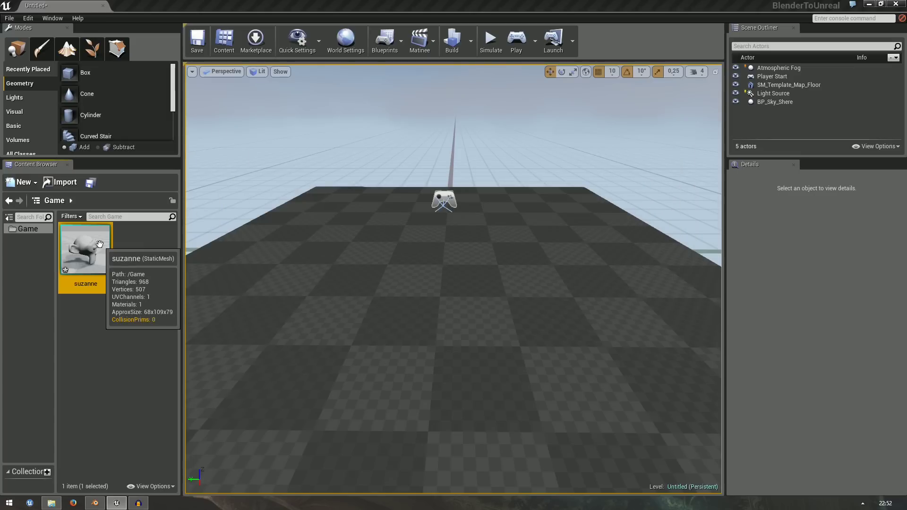
{"action": "double_click", "coordinate": [99, 244]}
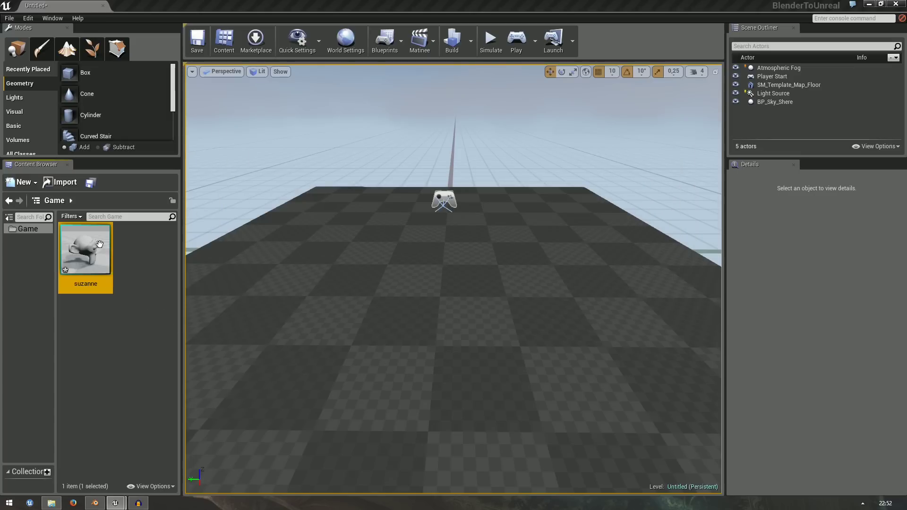
- Turn on collision display and add a 26DOP simplified collision hull to suzanne
{"action": "left_click", "coordinate": [244, 44]}
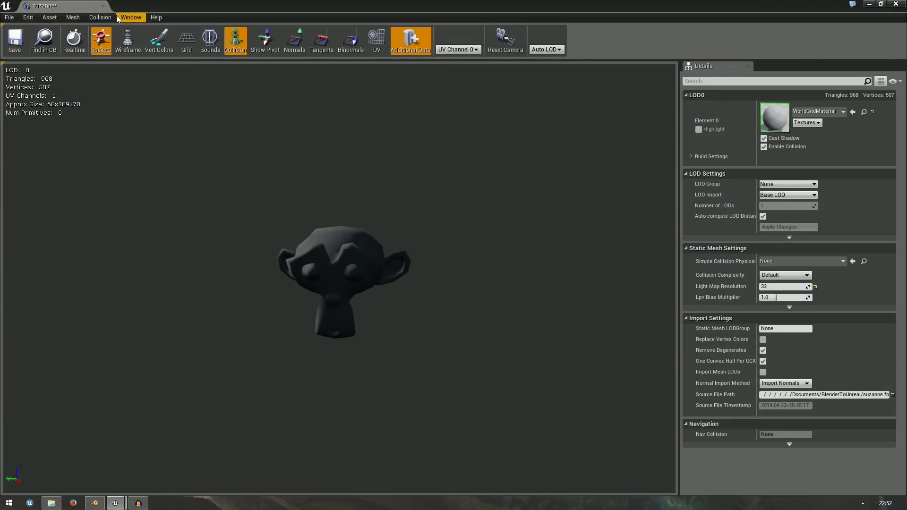
{"action": "left_click", "coordinate": [100, 17]}
{"action": "left_click", "coordinate": [117, 79]}
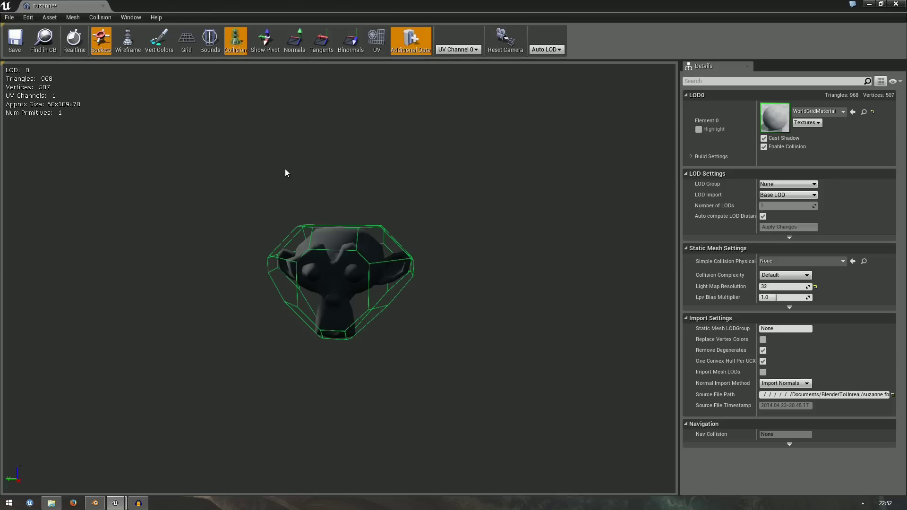
{"action": "left_click_drag", "start_coordinate": [309, 262], "coordinate": [331, 262]}
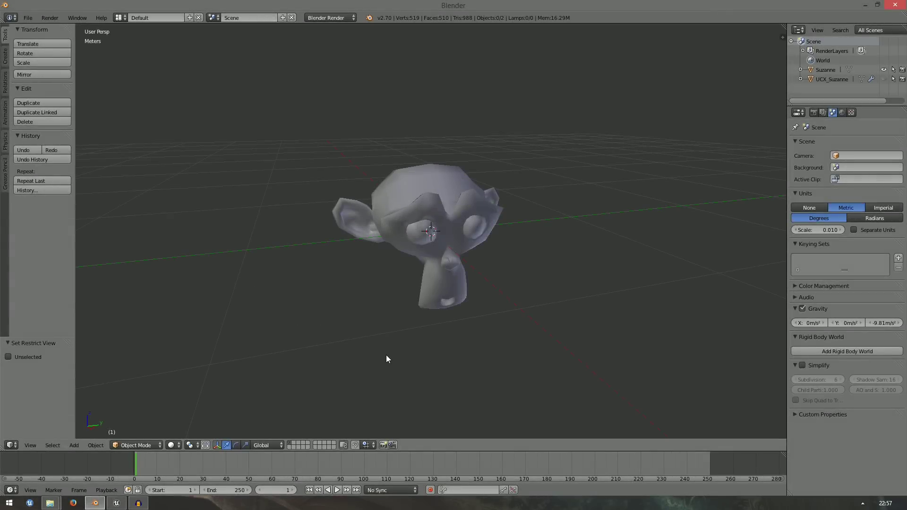
- Unhide the convex hull and inspect it against Suzanne in wireframe
{"action": "key", "text": "alt+h"}
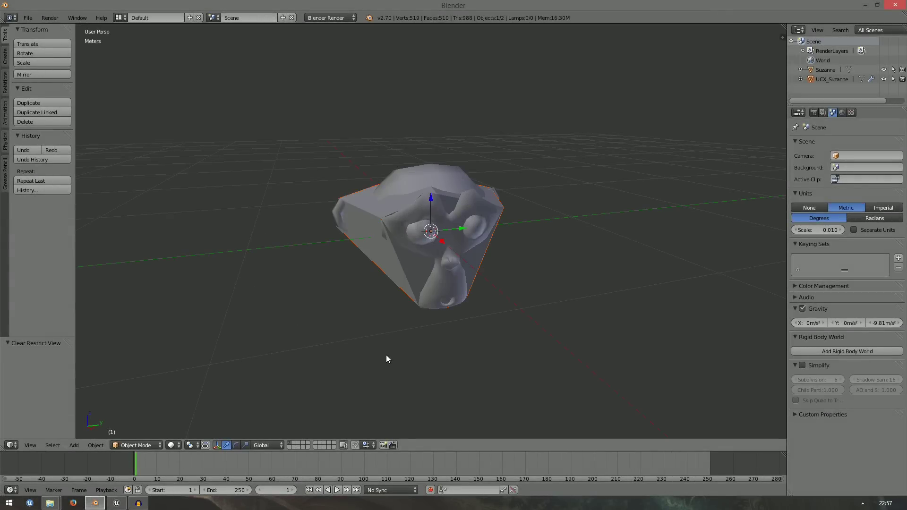
{"action": "key", "text": "z"}
{"action": "mouse_move", "coordinate": [583, 228]}
{"action": "middle_mouse_down"}
{"action": "mouse_move", "coordinate": [577, 267]}
{"action": "mouse_move", "coordinate": [555, 268]}
{"action": "mouse_move", "coordinate": [516, 240]}
{"action": "mouse_move", "coordinate": [514, 222]}
{"action": "middle_mouse_up"}
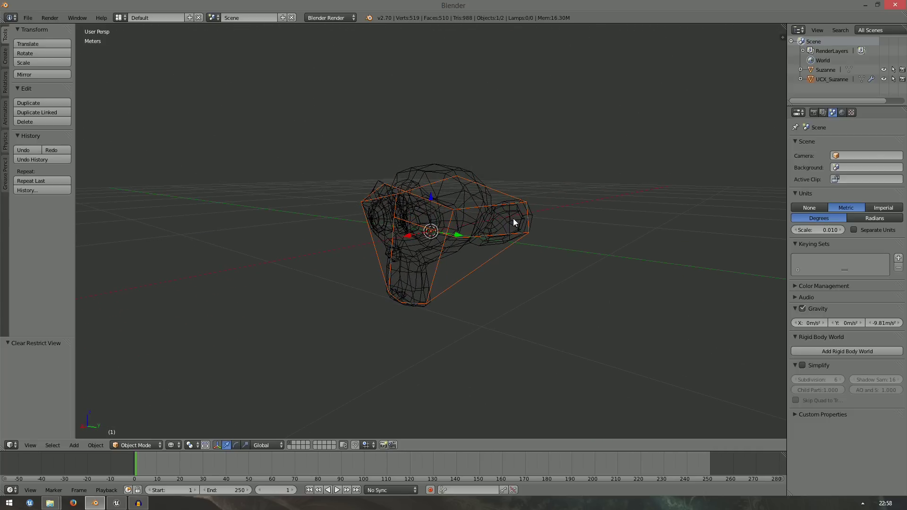
{"action": "key", "text": "z"}
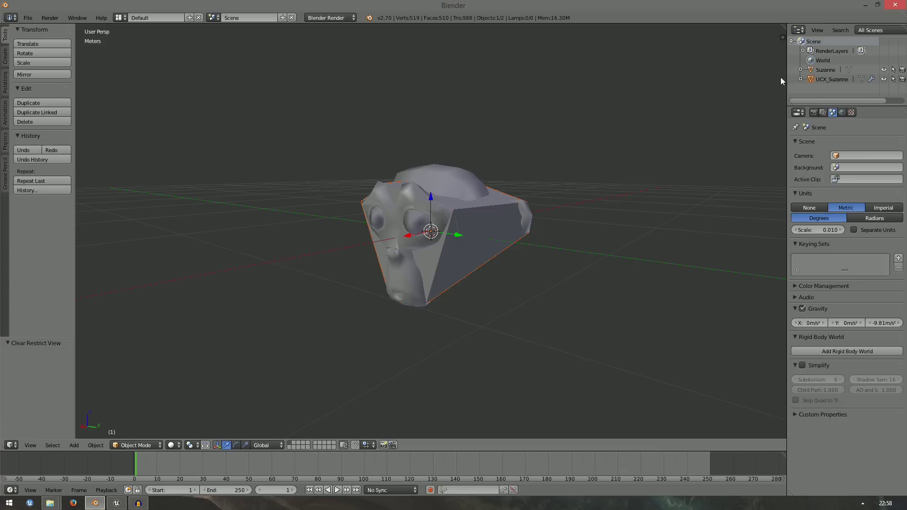
- Rename the UCX_Suzanne hull to UCX_Suzanne_01 in the Outliner
{"action": "left_click", "coordinate": [812, 71]}
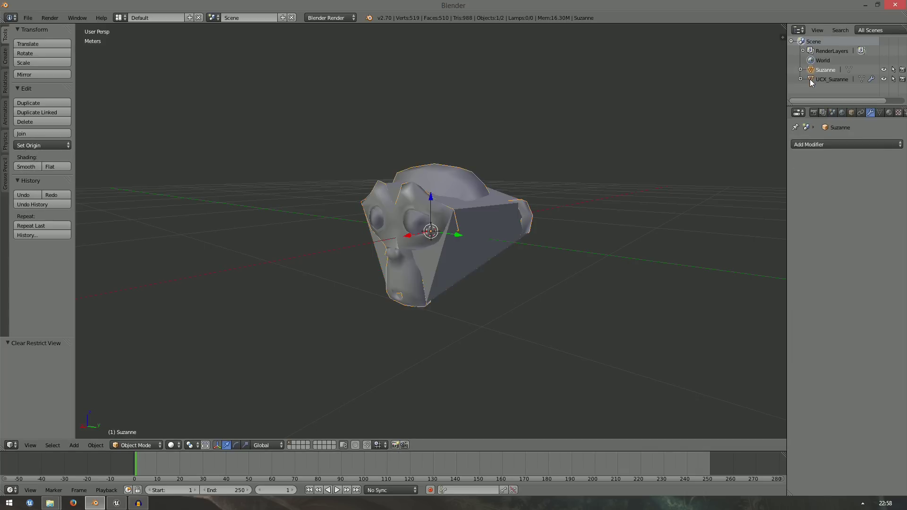
{"action": "left_click", "coordinate": [811, 79]}
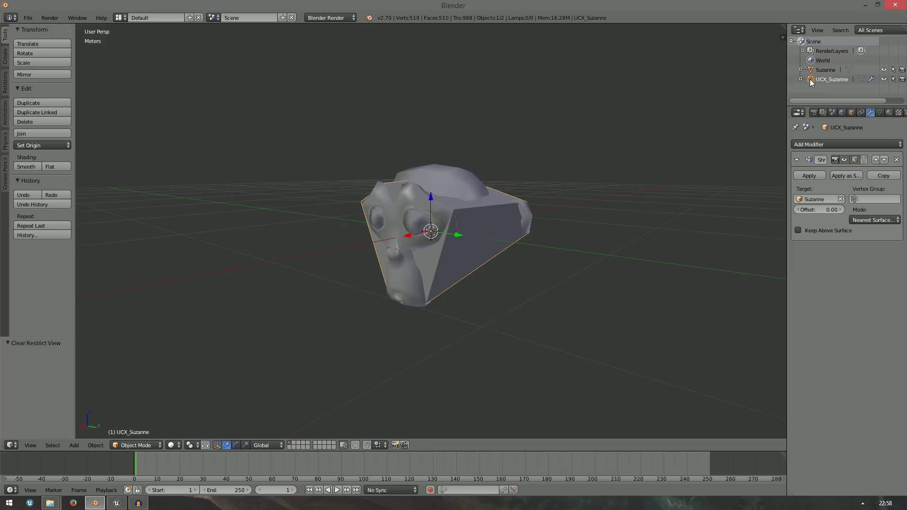
{"action": "double_click", "coordinate": [839, 80]}
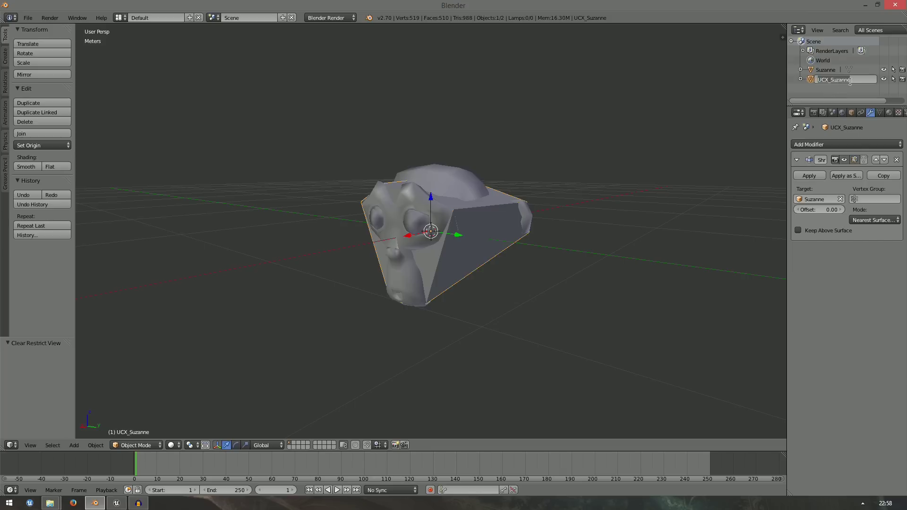
{"action": "type", "text": "_01"}
{"action": "key", "text": "Return"}
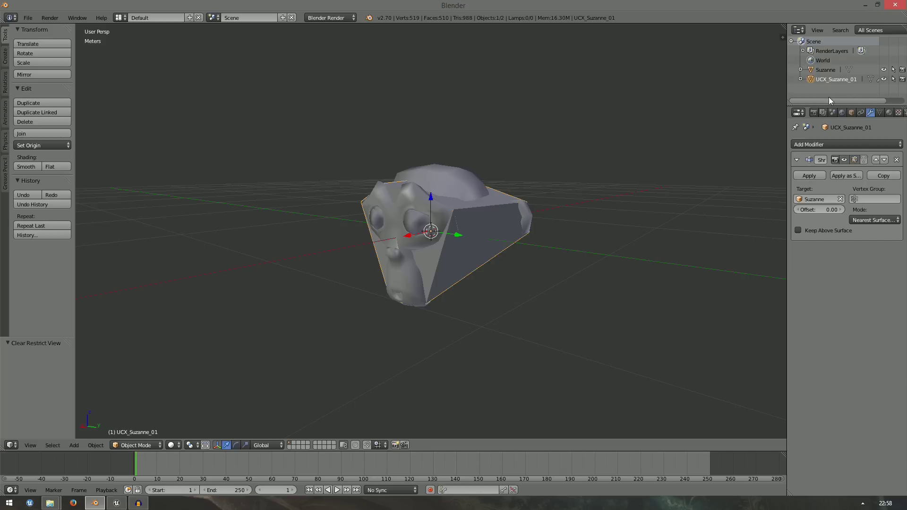
- Delete the UCX_Suzanne_01 hull and add an icosphere scaled down around Suzanne's head
{"action": "key", "text": "Delete"}
{"action": "key", "text": "space"}
{"action": "key", "text": "Return"}
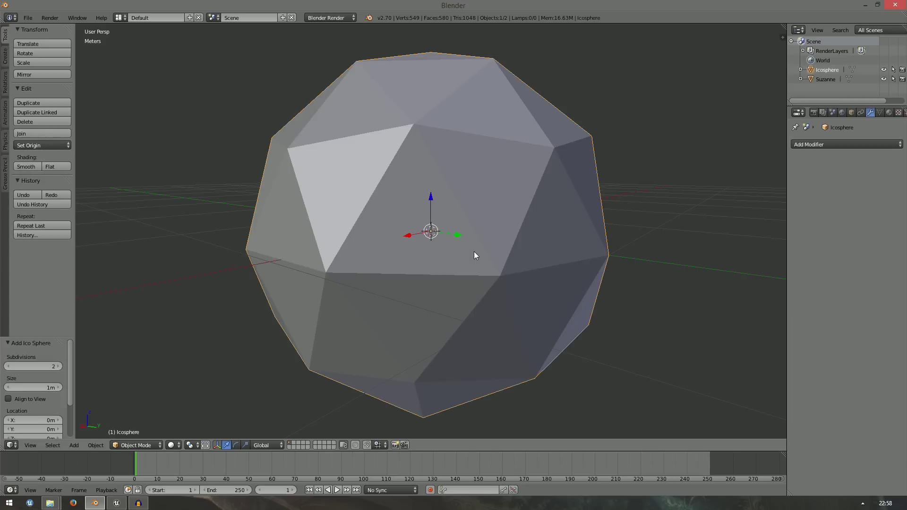
{"action": "key", "text": "Tab"}
{"action": "key", "text": "s"}
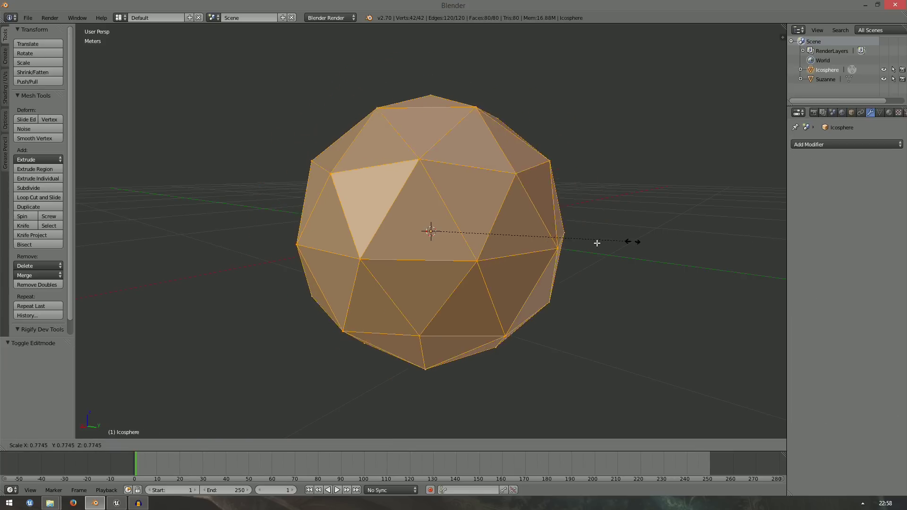
{"action": "left_click", "coordinate": [541, 248]}
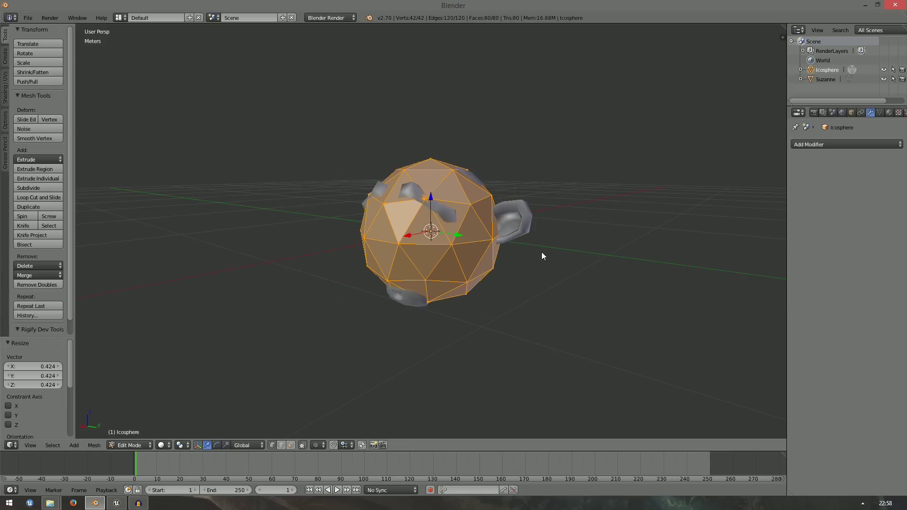
{"action": "key", "text": "Tab"}
- Rename the icosphere to USP_Suzanne
{"action": "double_click", "coordinate": [830, 70]}
{"action": "type", "text": "USP"}
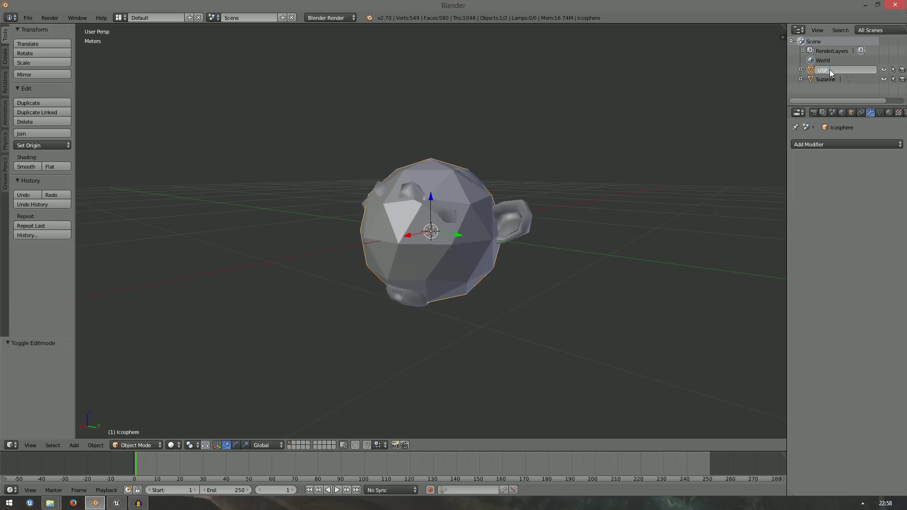
{"action": "type", "text": "_Suzanne"}
{"action": "key", "text": "Return"}
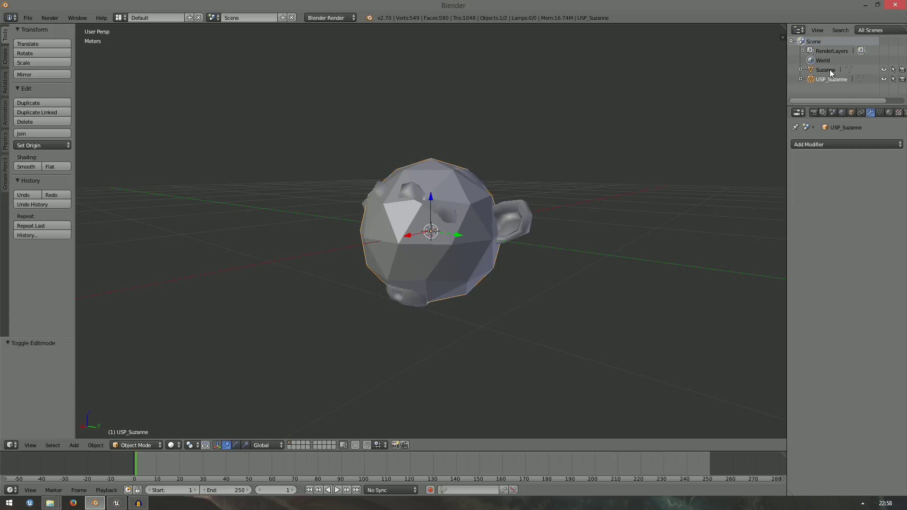
- Inspect the sphere collision in wireframe, then expand Unreal's advanced FBX import options
{"action": "key", "text": "z"}
{"action": "mouse_move", "coordinate": [662, 196]}
{"action": "middle_mouse_down"}
{"action": "mouse_move", "coordinate": [587, 205]}
{"action": "mouse_move", "coordinate": [621, 197]}
{"action": "middle_mouse_up"}
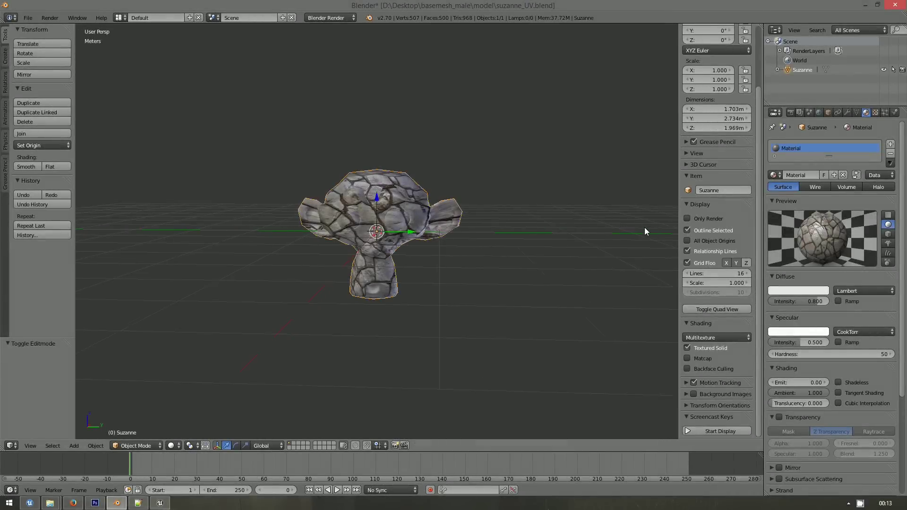
{"action": "middle_click_drag", "start_coordinate": [644, 228], "coordinate": [627, 229]}
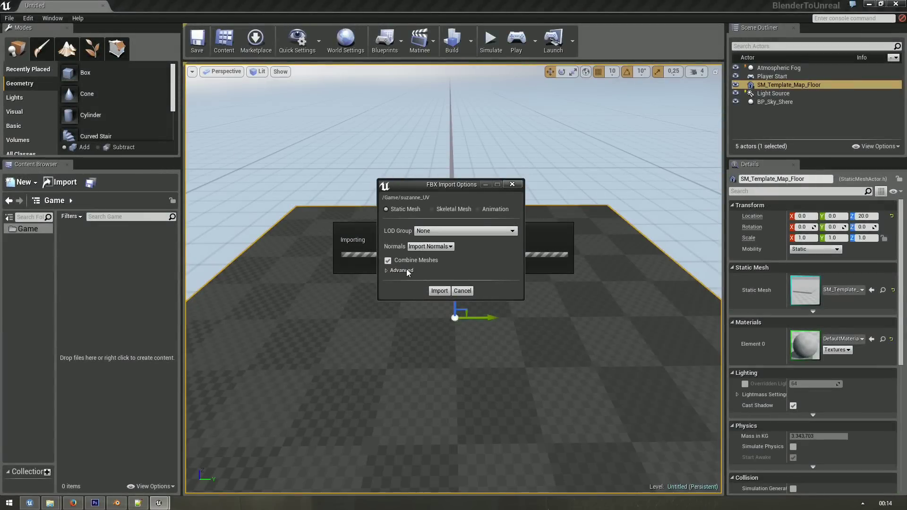
{"action": "left_click", "coordinate": [402, 270]}
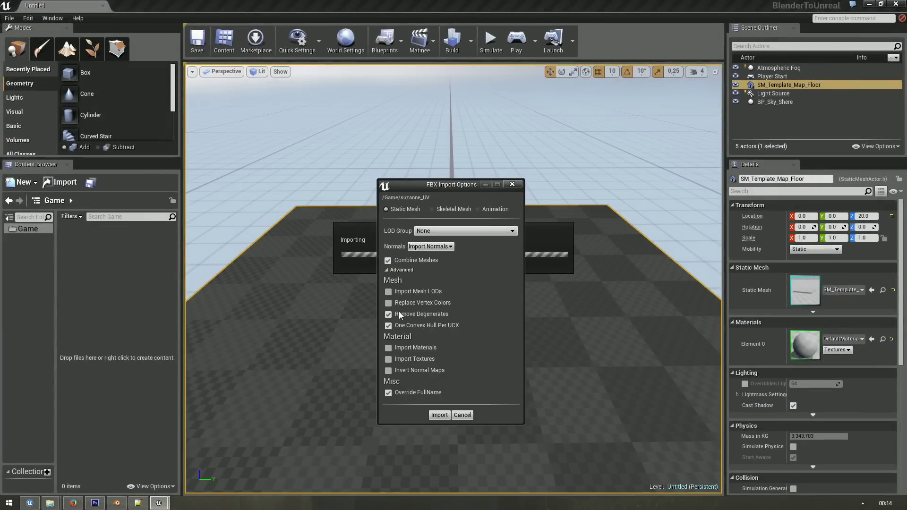
- Import suzanne_UV with its brick material and open the material to add a Base Color parameter
{"action": "left_click", "coordinate": [439, 415]}
{"action": "left_click", "coordinate": [686, 110]}
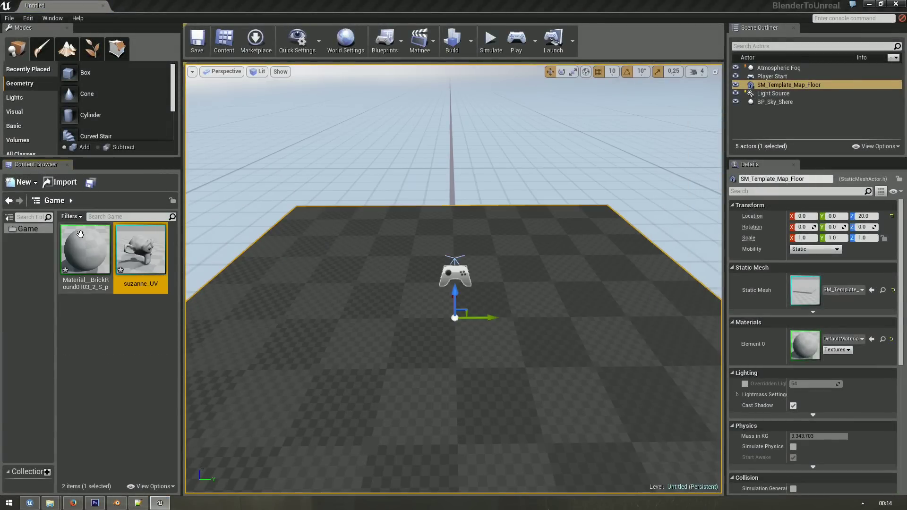
{"action": "double_click", "coordinate": [78, 246]}
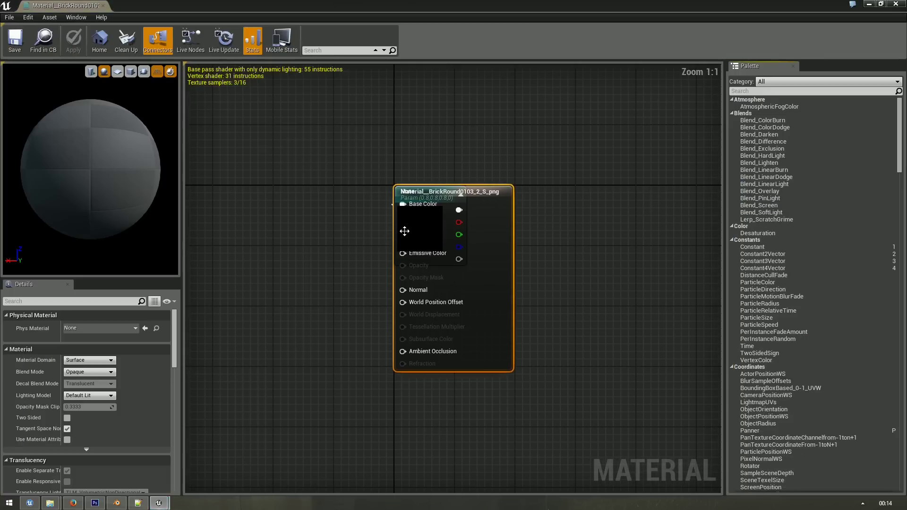
{"action": "left_click_drag", "start_coordinate": [404, 231], "coordinate": [291, 227]}
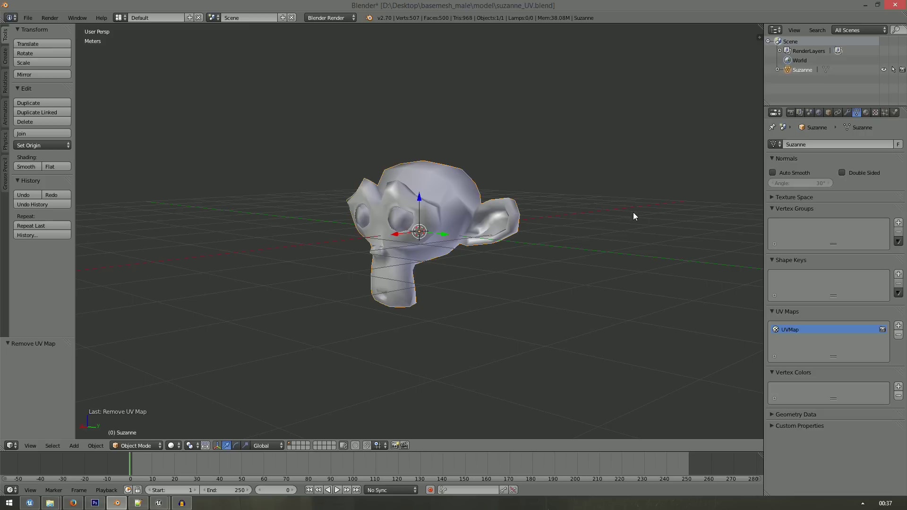
- Add a UVMap.001 channel to Suzanne and lightmap-pack its UVs in Edit Mode
{"action": "left_click", "coordinate": [898, 325]}
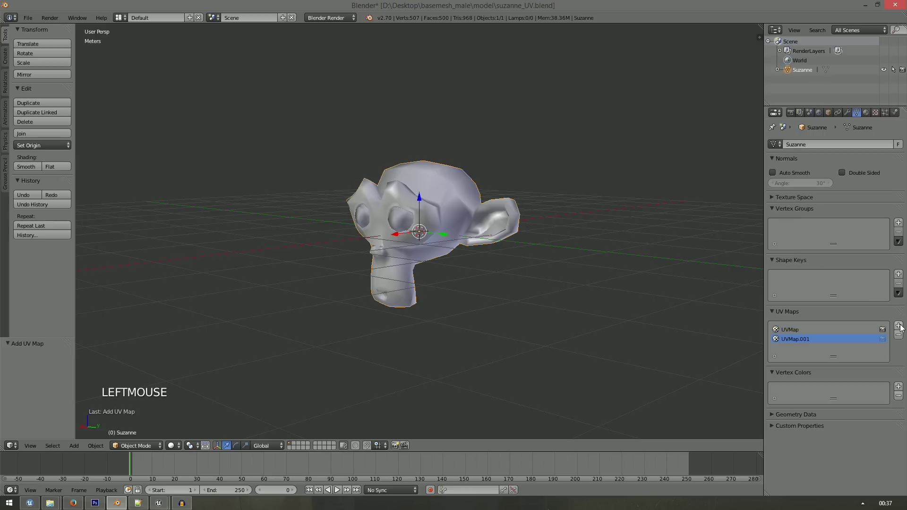
{"action": "left_click", "coordinate": [119, 18]}
{"action": "left_click", "coordinate": [170, 98]}
{"action": "key", "text": "Tab"}
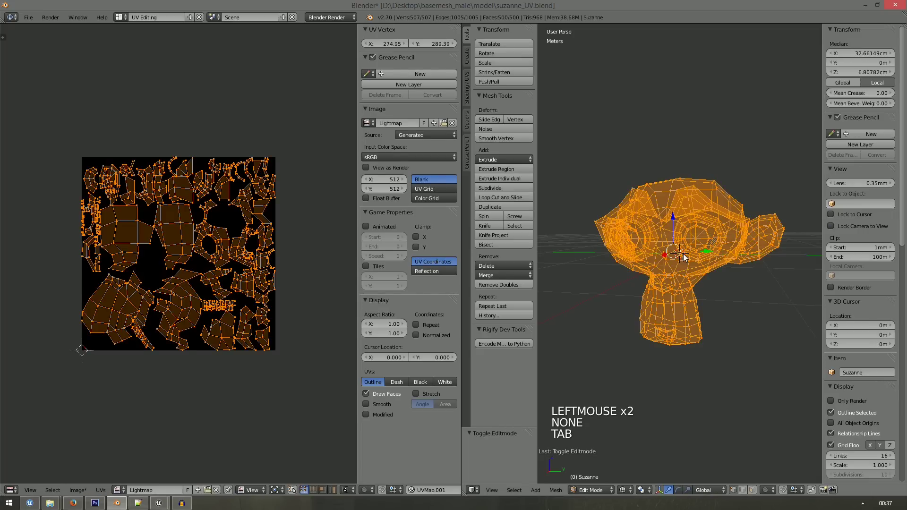
{"action": "key", "text": "u"}
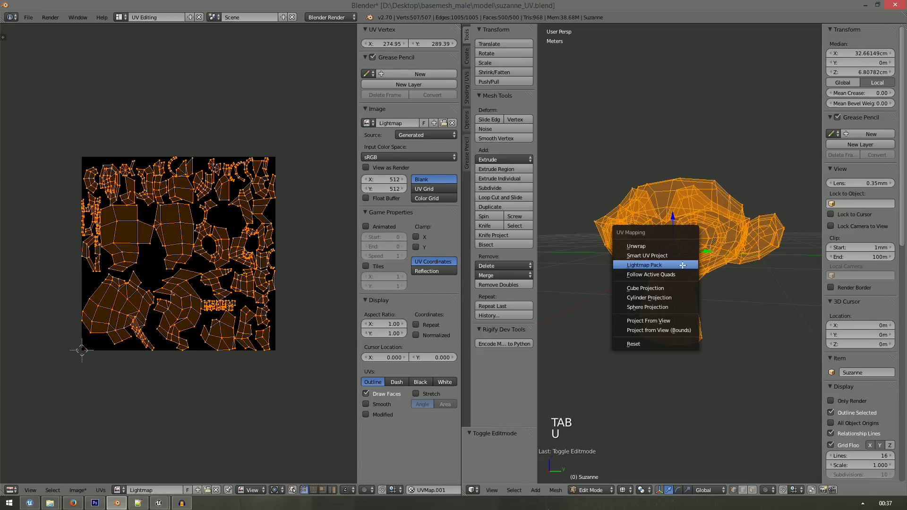
{"action": "left_click", "coordinate": [647, 262]}
{"action": "left_click", "coordinate": [688, 361]}
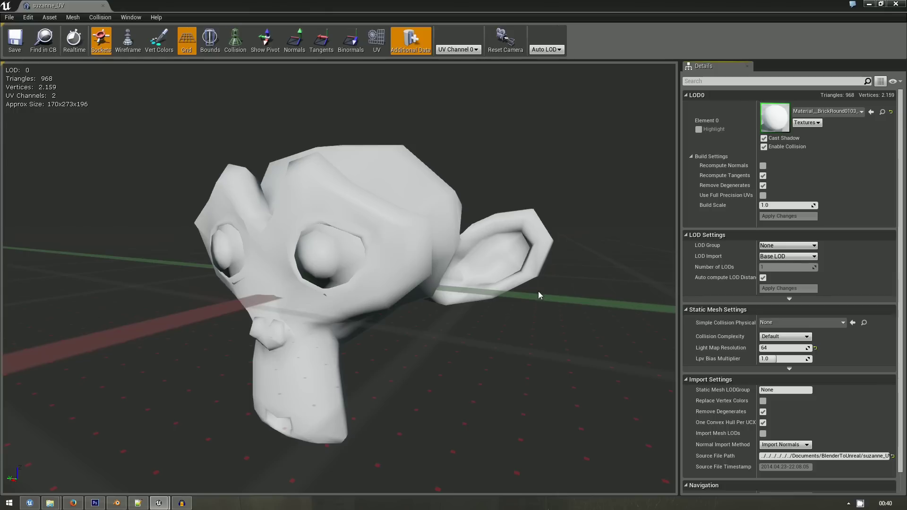
- Expand the advanced Static Mesh Settings to reveal Light Map Coordinate Index set to 1
{"action": "left_click", "coordinate": [789, 369]}
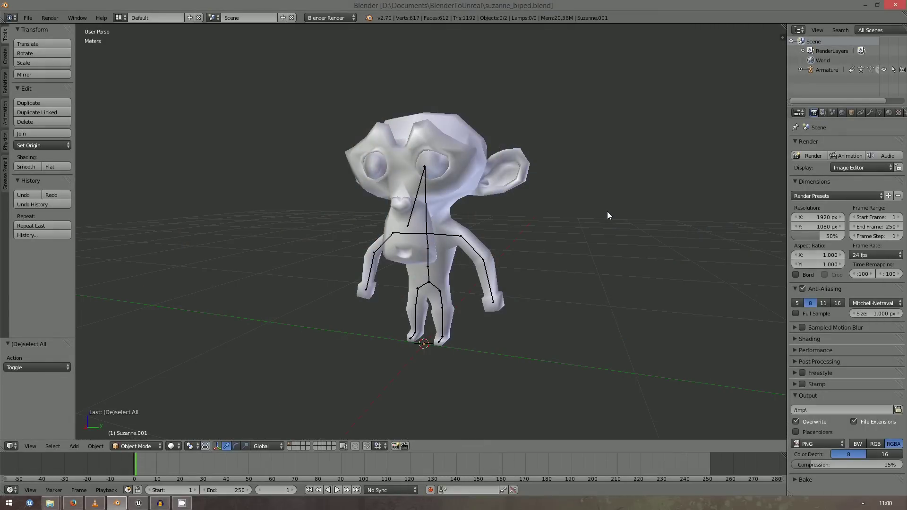
- Apply rotation and scale to the Suzanne mesh and show the viewport properties sidebar
{"action": "right_click", "coordinate": [501, 185]}
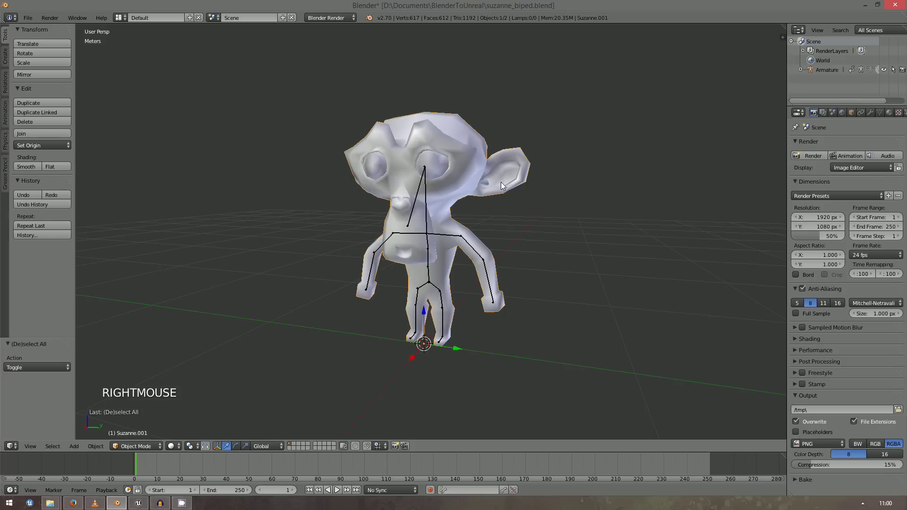
{"action": "key", "text": "ctrl+a"}
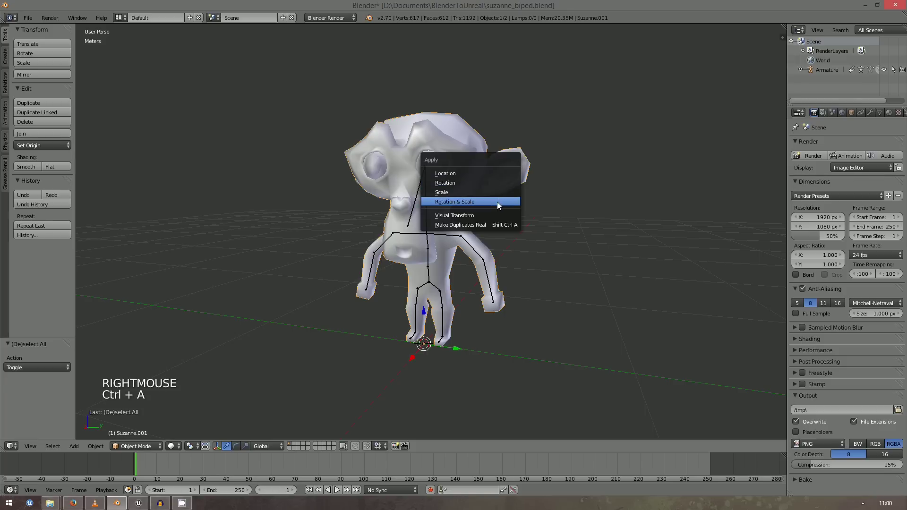
{"action": "left_click", "coordinate": [497, 202]}
{"action": "key", "text": "n"}
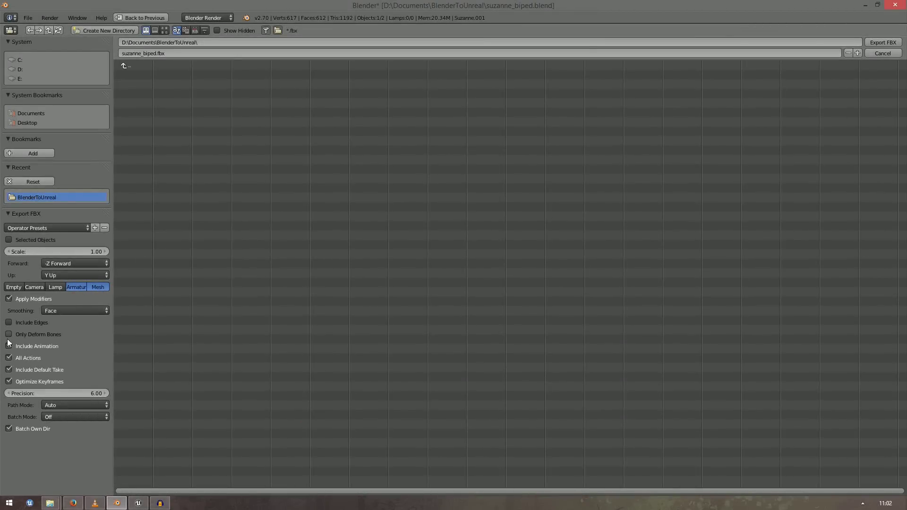
- Turn off Include Default Take in the FBX export options
{"action": "left_click", "coordinate": [9, 369]}
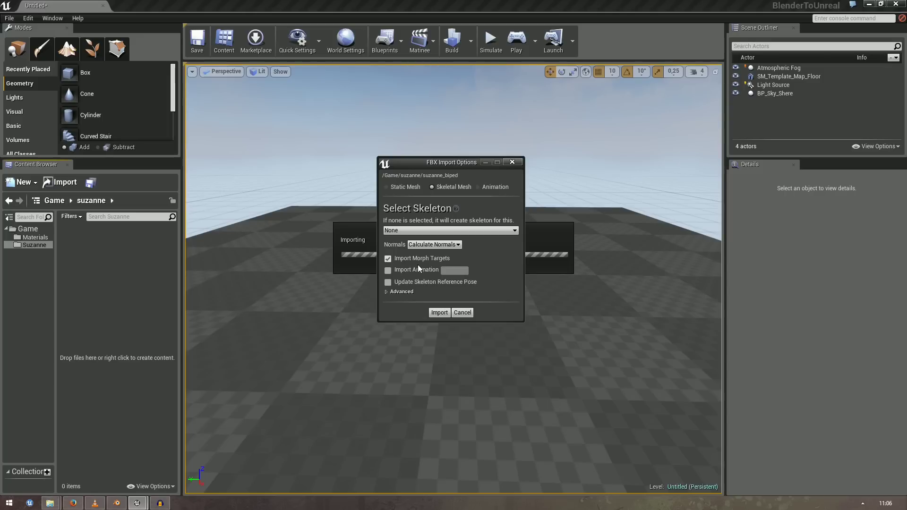
- Enable animation import named 'Something' and turn on Use T0As Ref Pose under Advanced
{"action": "left_click", "coordinate": [388, 271]}
{"action": "type", "text": "Something"}
{"action": "key", "text": "Return"}
{"action": "left_click", "coordinate": [400, 291]}
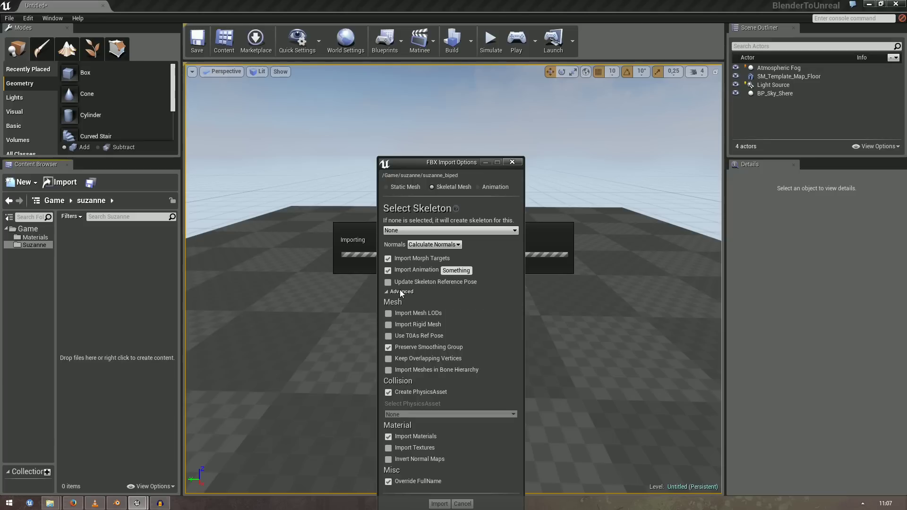
{"action": "left_click", "coordinate": [441, 336]}
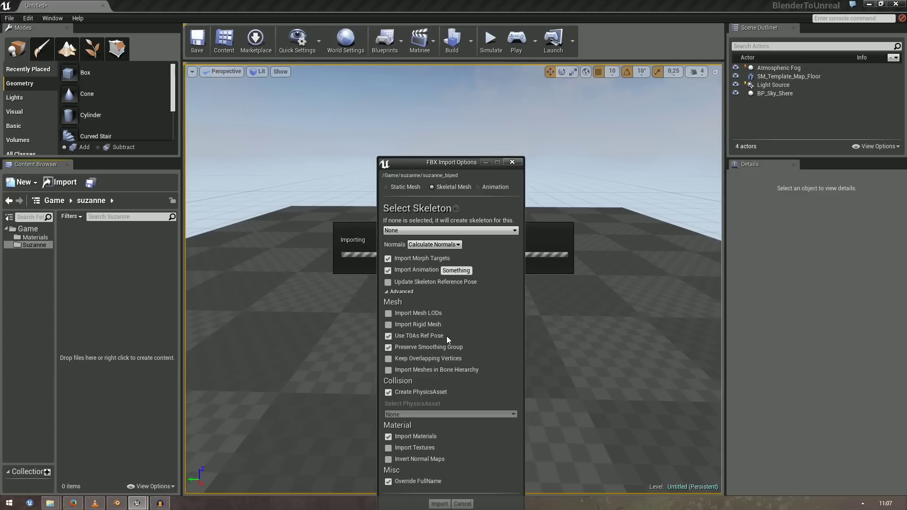